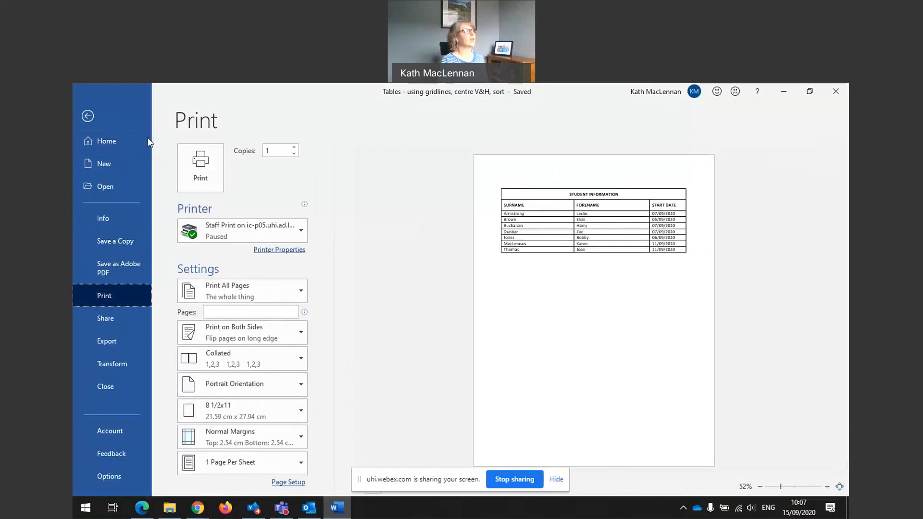
Return from the print view to the document and remove all borders from the entire student information table
left_click(88, 116)
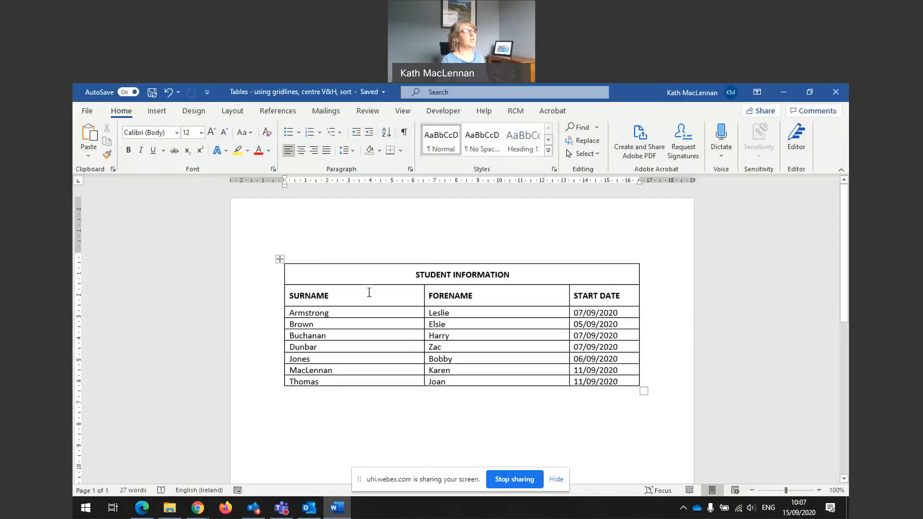
left_click_drag(350, 273, 564, 384)
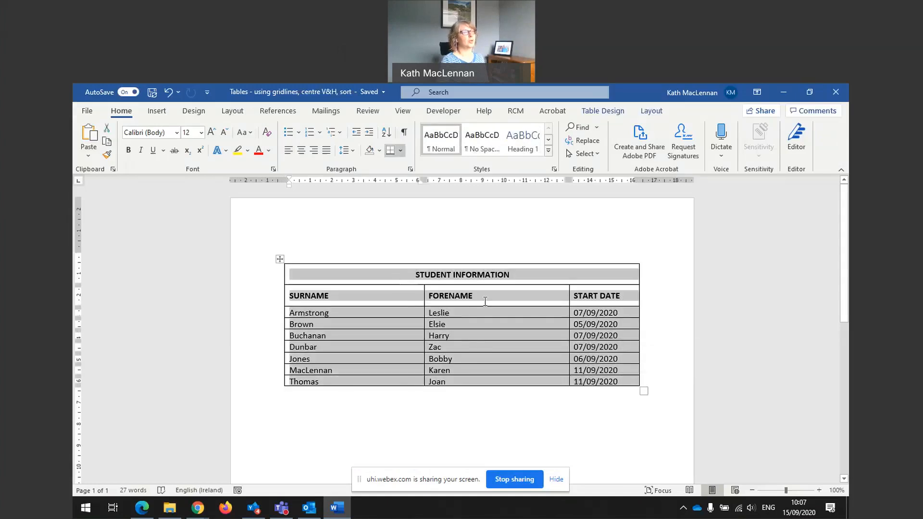
left_click(650, 114)
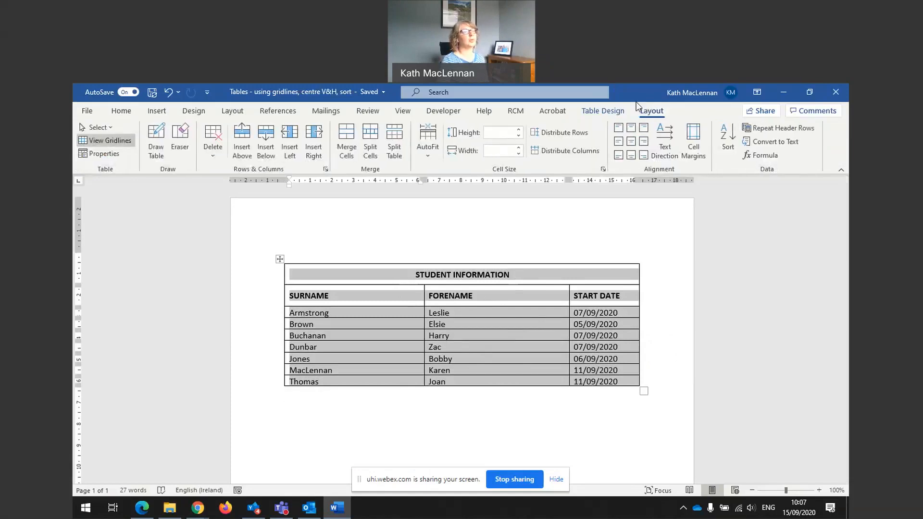
left_click(604, 111)
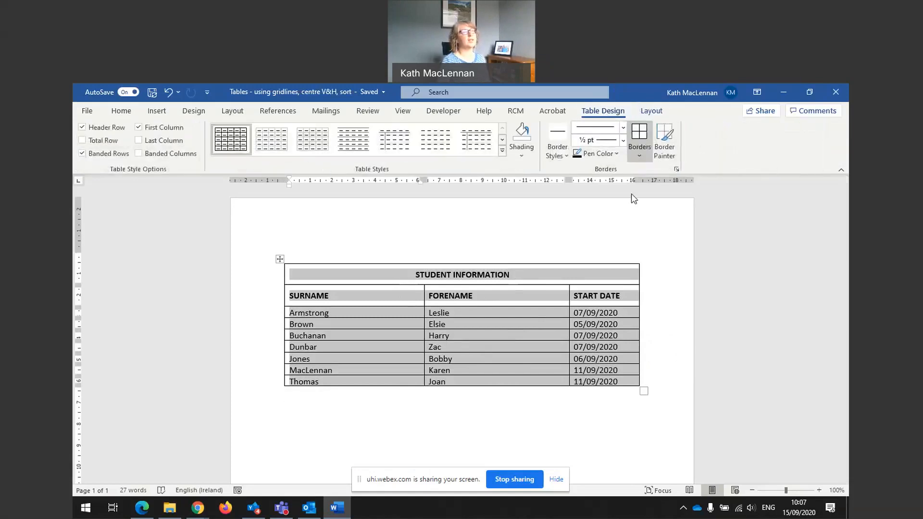
left_click(640, 155)
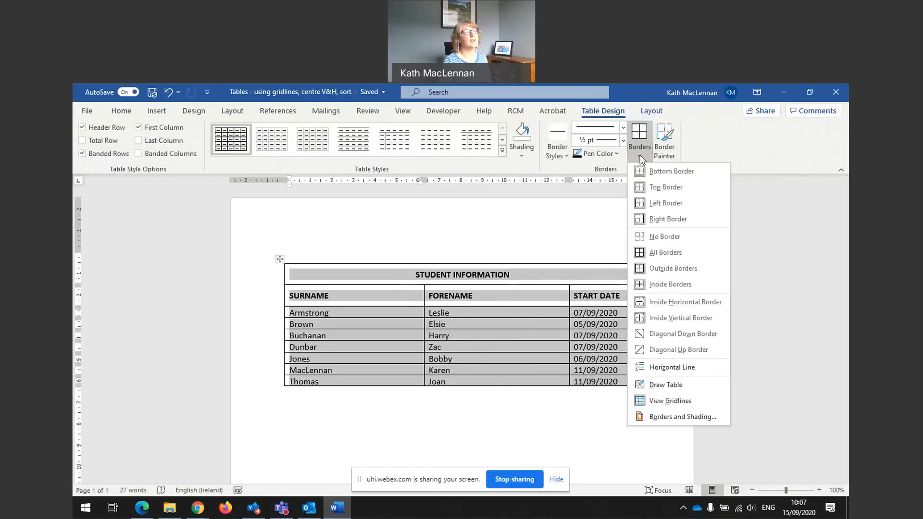
left_click(641, 239)
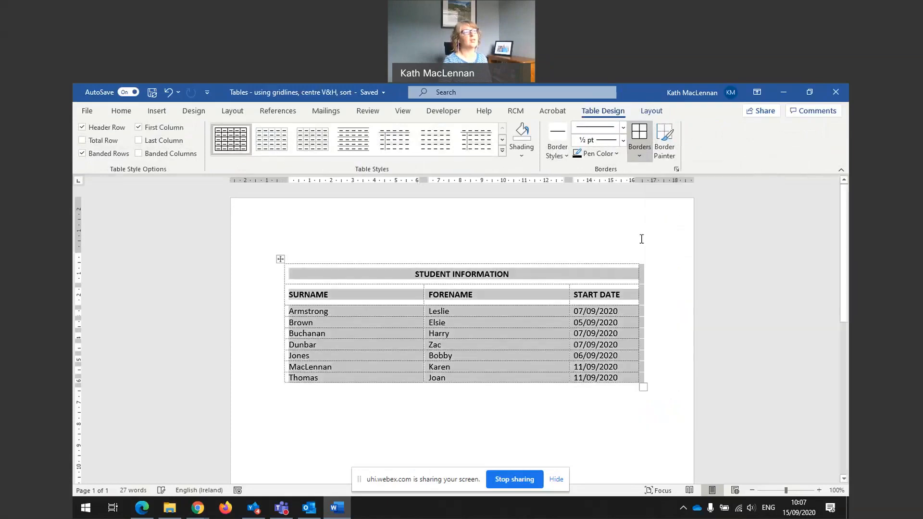
left_click(650, 346)
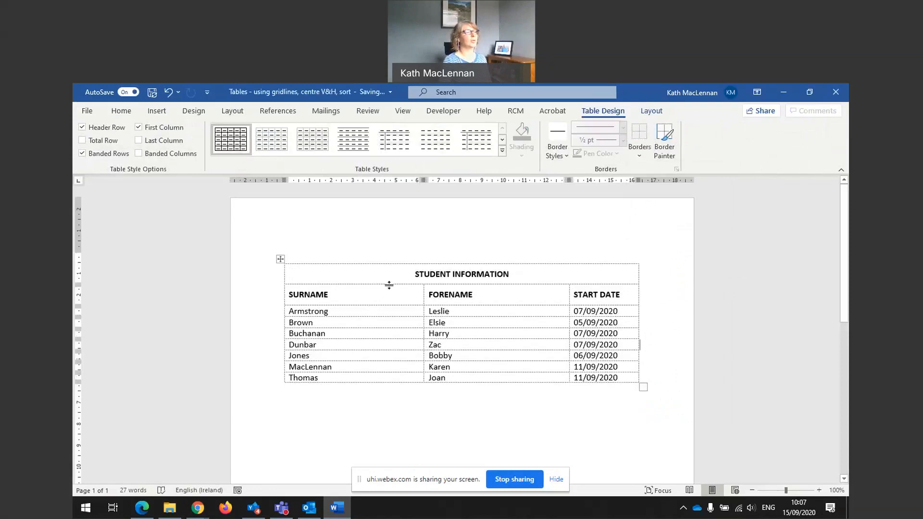
Check the borderless table in the print preview and return to the document
left_click(117, 113)
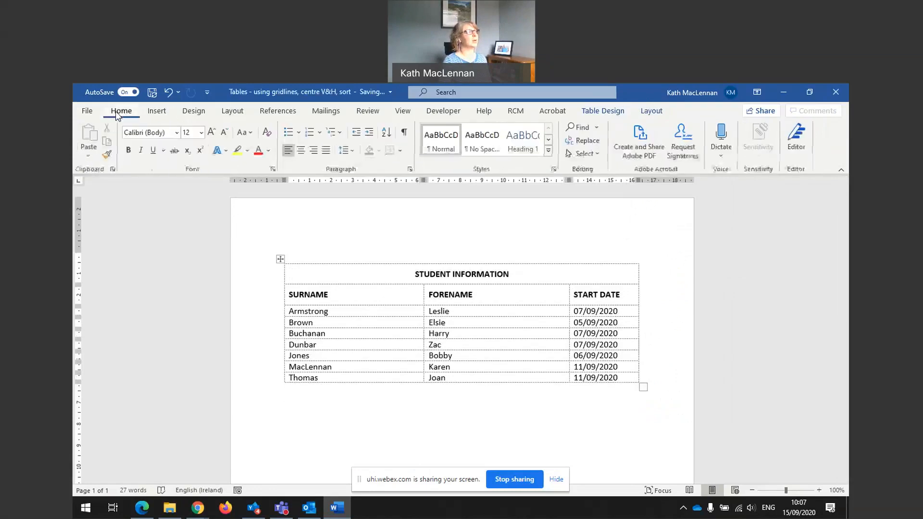
left_click(88, 115)
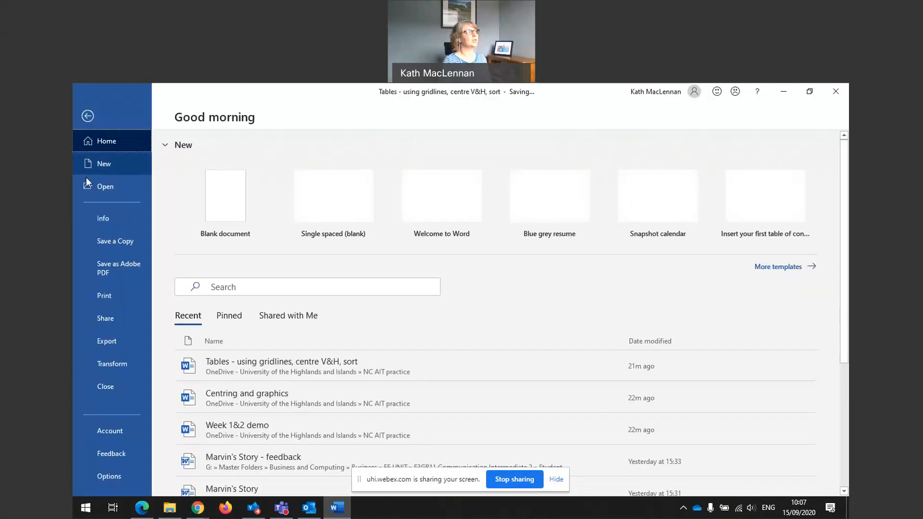
left_click(109, 294)
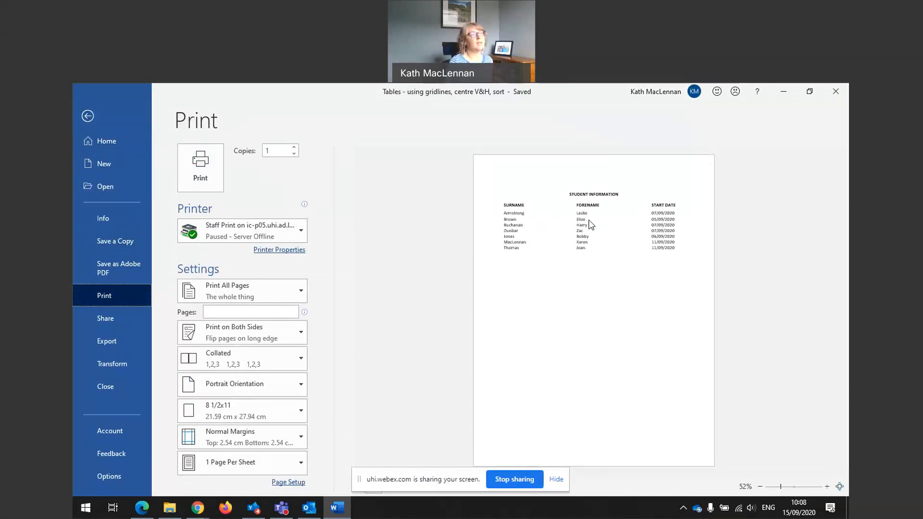
left_click(87, 118)
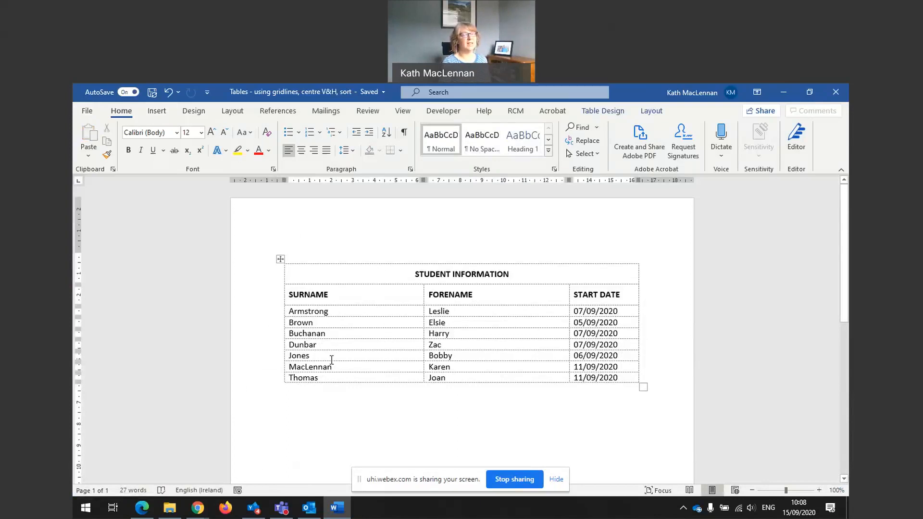
Select the whole table and toggle its gridlines, leaving them hidden
left_click(354, 275)
left_click_drag(350, 274, 596, 380)
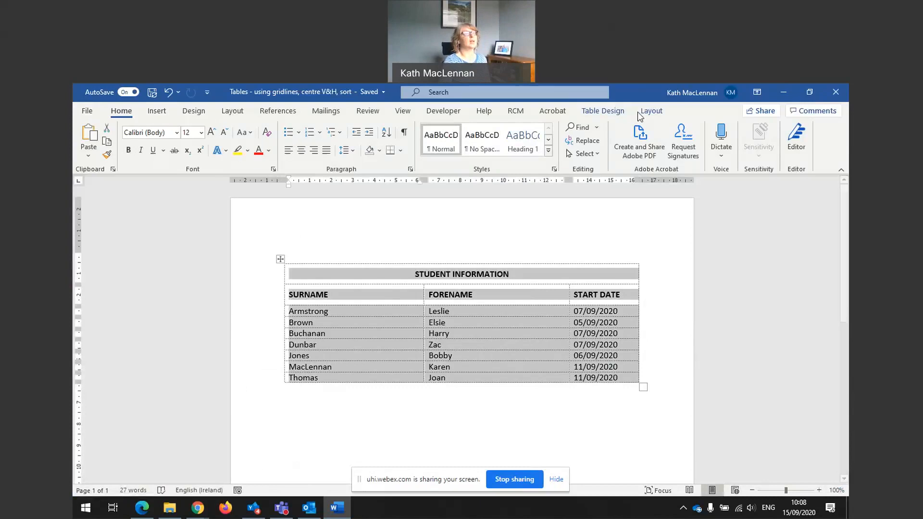
left_click(610, 114)
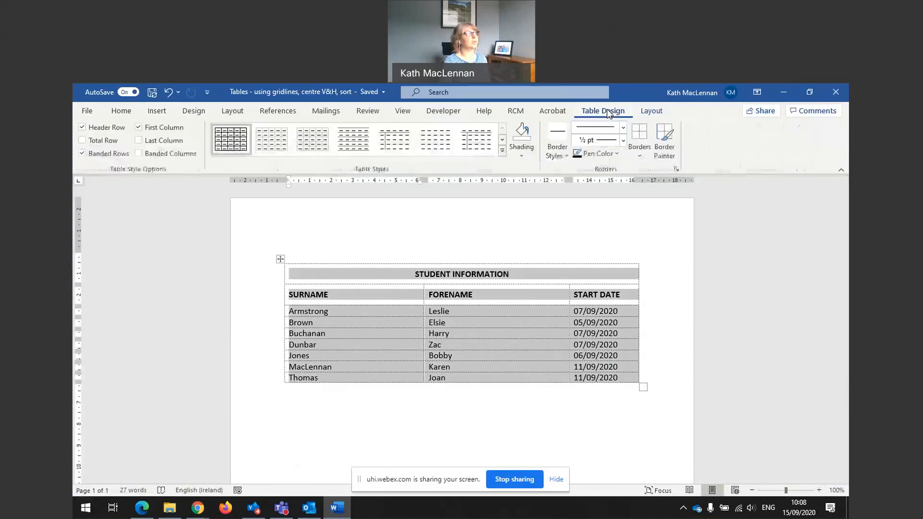
left_click(651, 111)
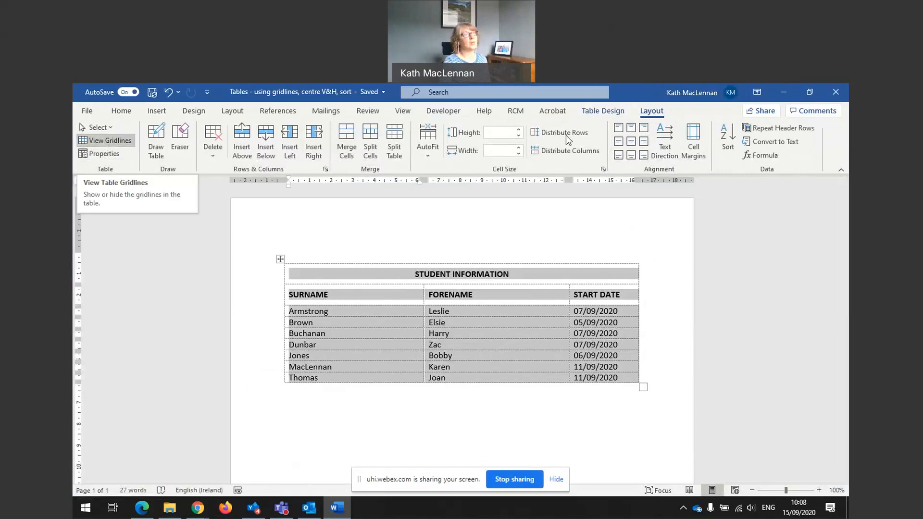
left_click(108, 140)
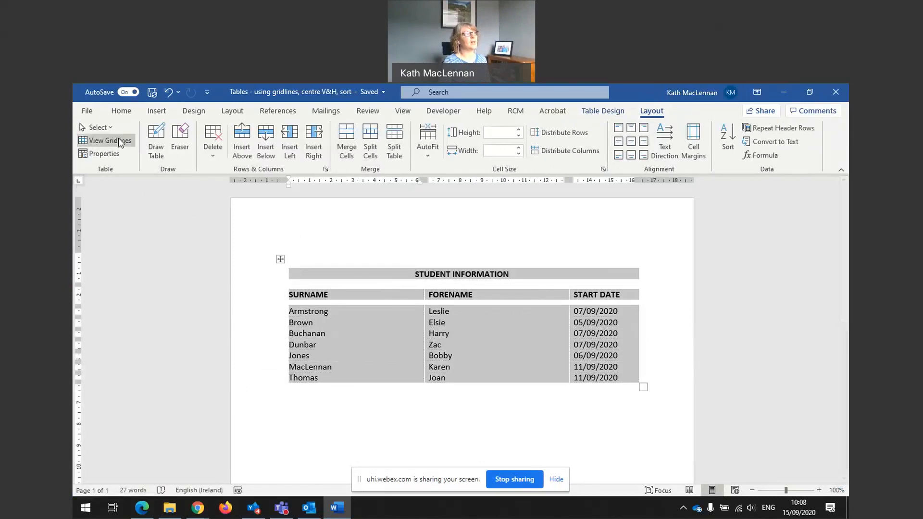
left_click(116, 144)
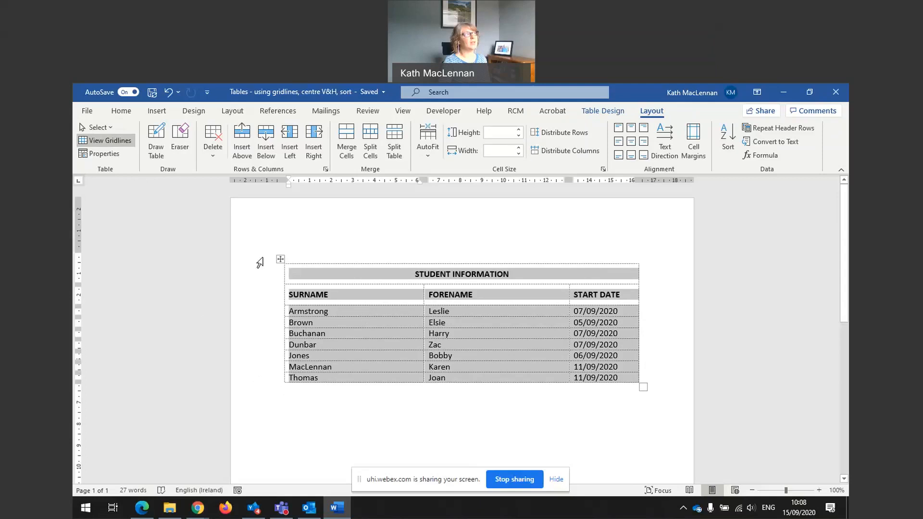
left_click(106, 141)
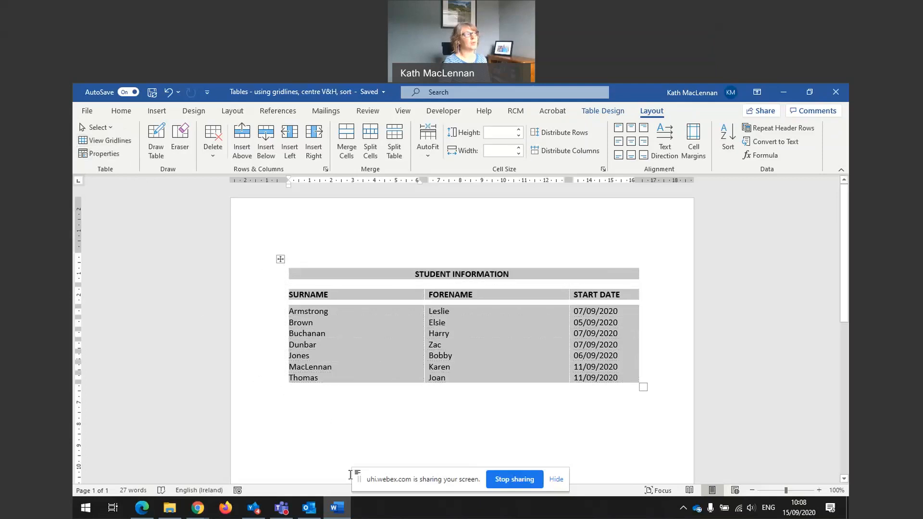
left_click(345, 434)
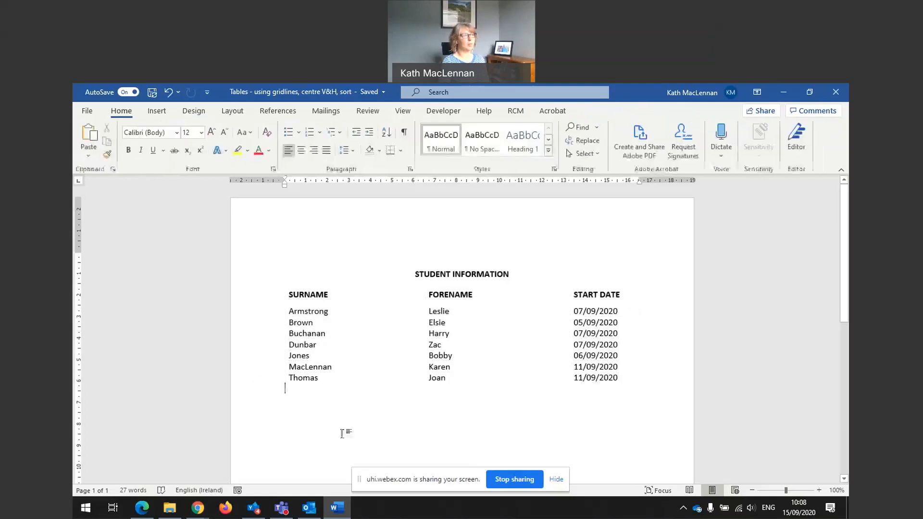
Select the whole table and show its gridlines again
left_click(346, 313)
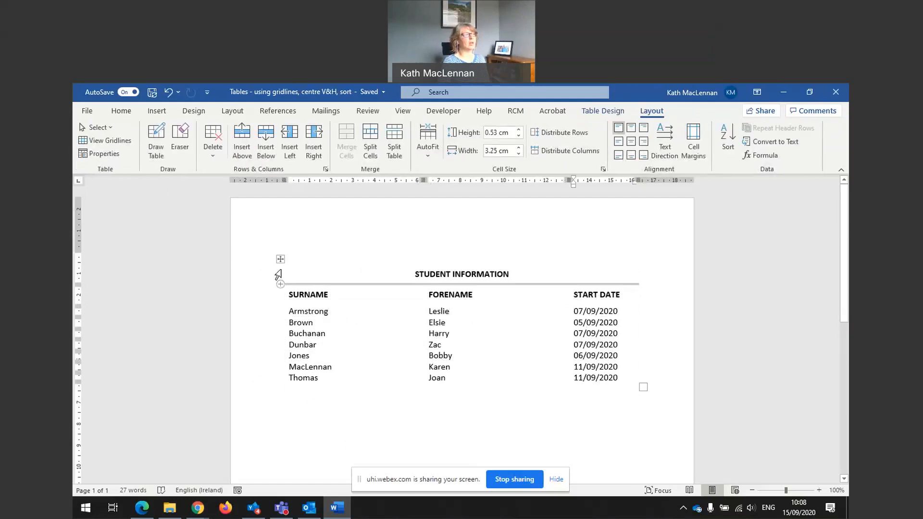
left_click_drag(296, 272, 601, 378)
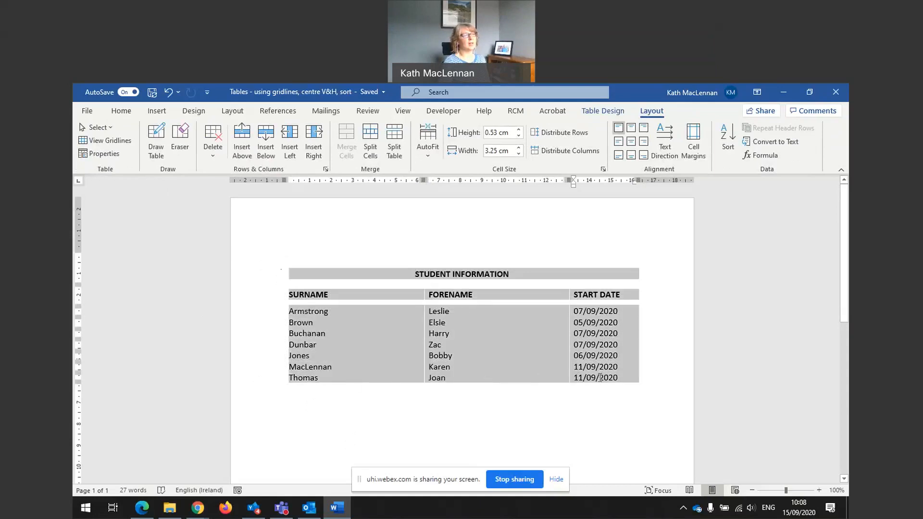
left_click(114, 140)
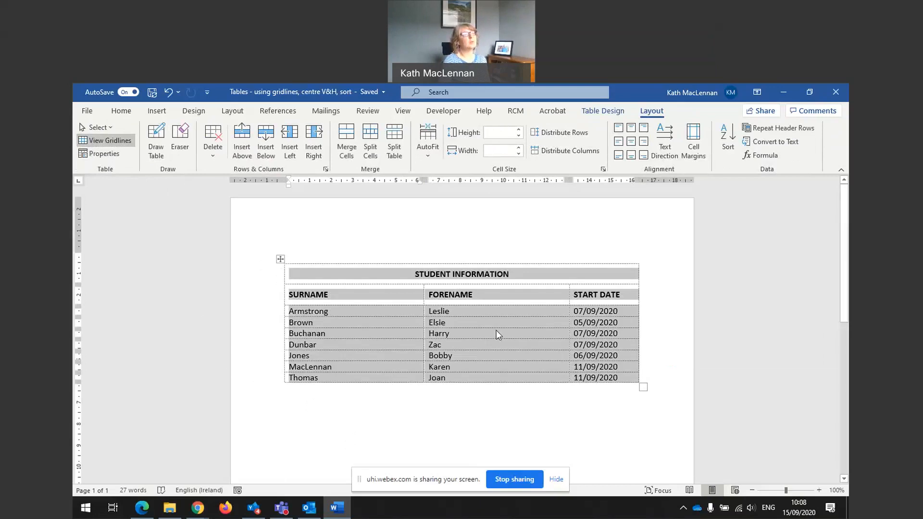
Apply All Borders to the entire selected table
left_click(598, 112)
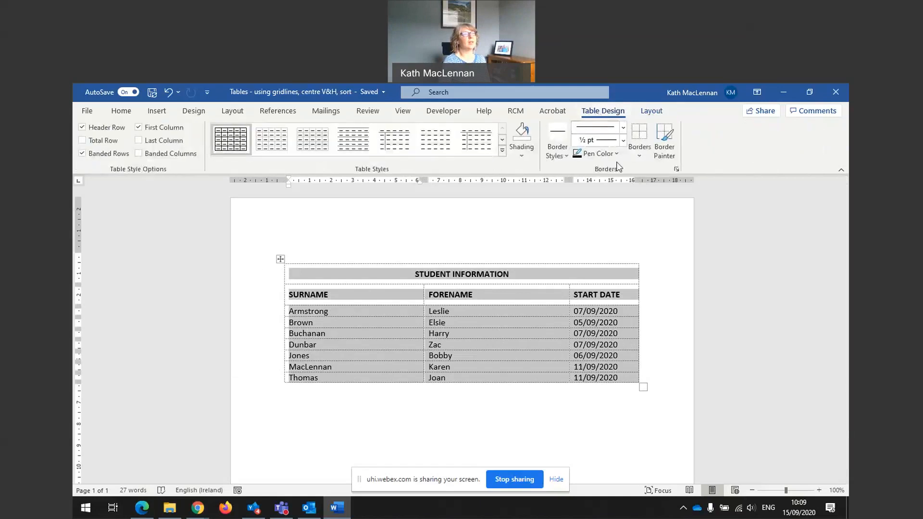
left_click(639, 157)
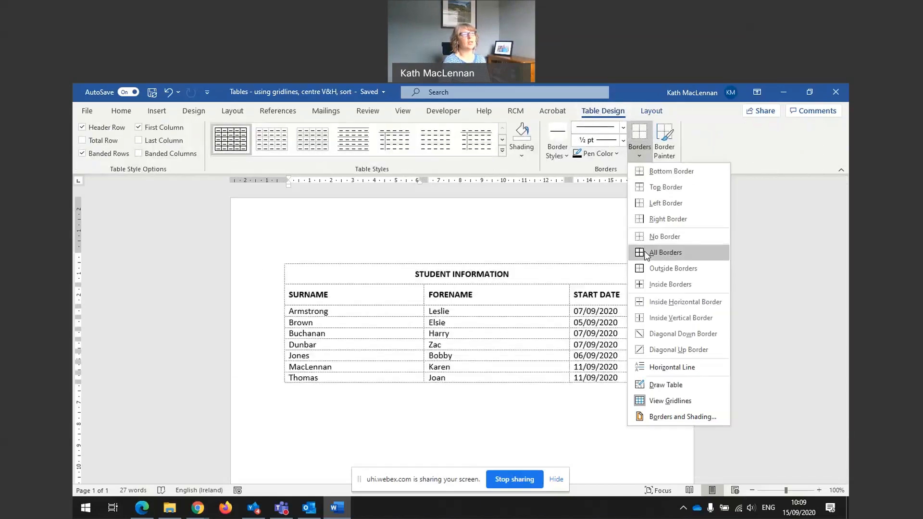
left_click(644, 252)
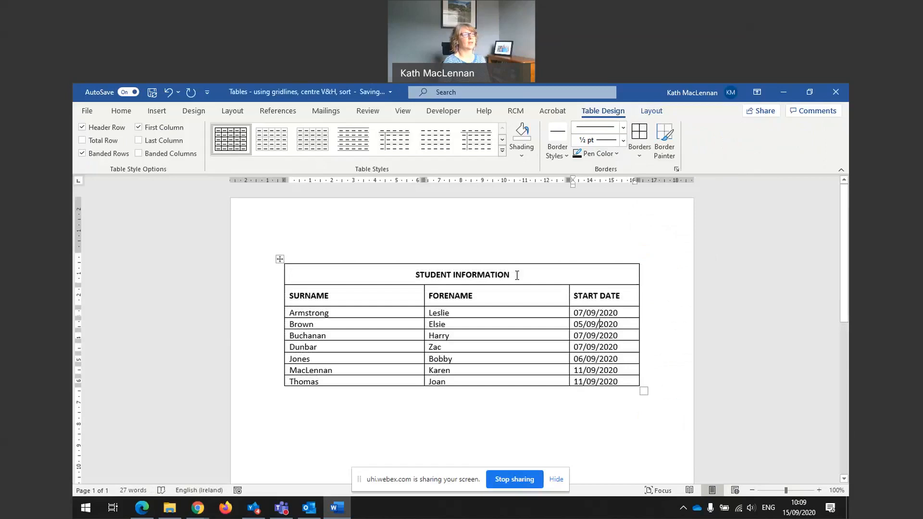
Shade the STUDENT INFORMATION title row with a light blue theme colour
left_click(519, 274)
left_click(521, 156)
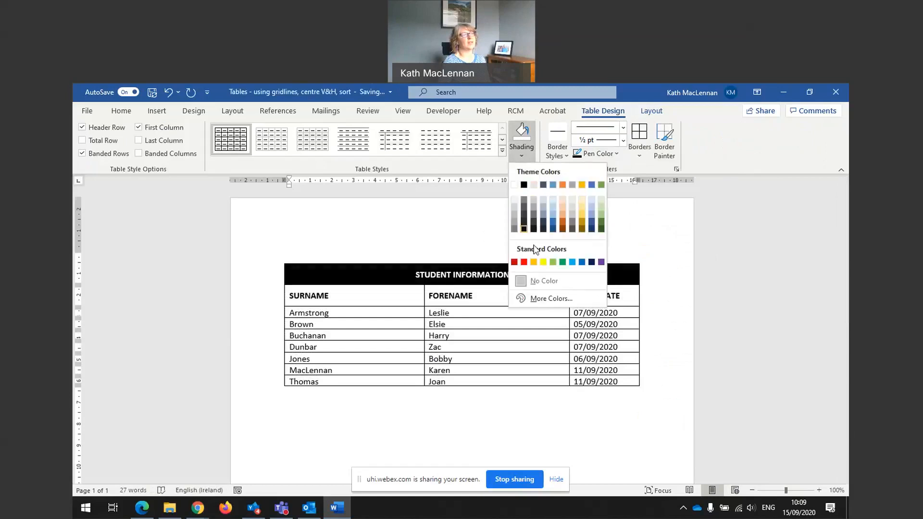
left_click(591, 206)
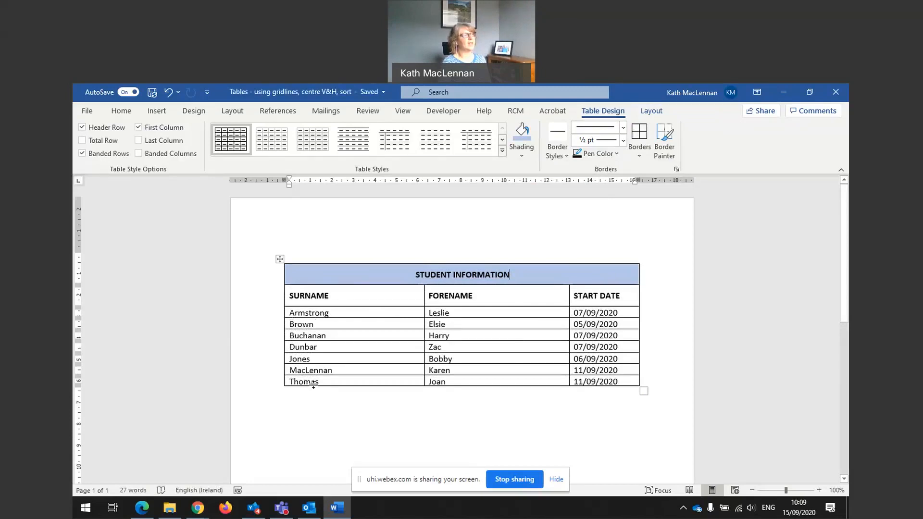
Sort the table rows by SURNAME as text in descending order, treating the first selected row as a header row
left_click(376, 313)
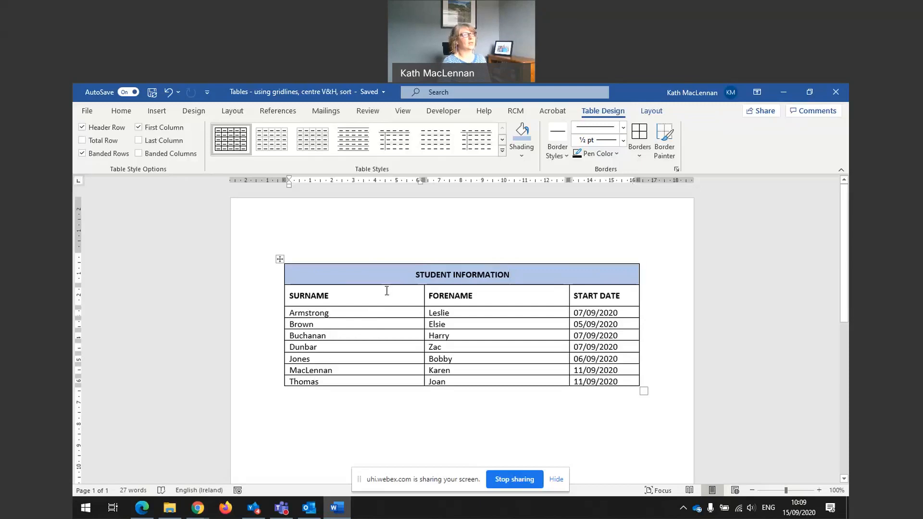
left_click(652, 111)
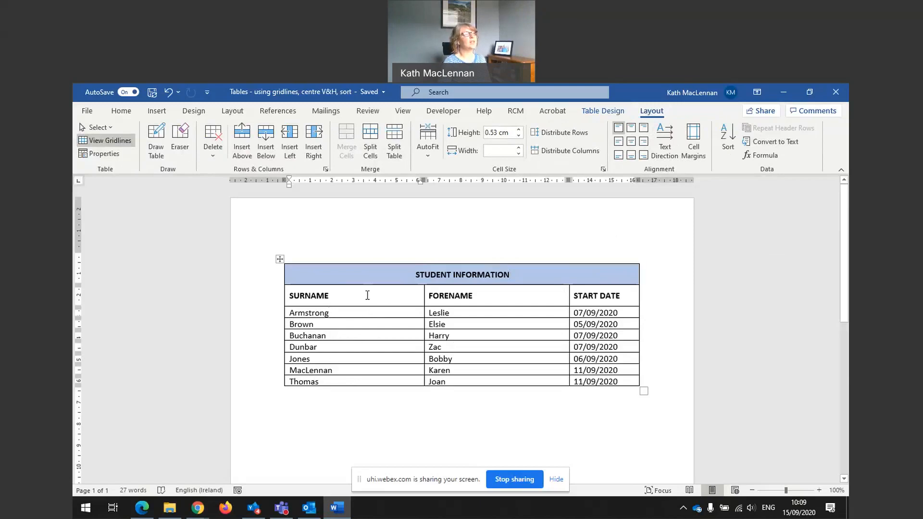
left_click_drag(367, 298, 367, 381)
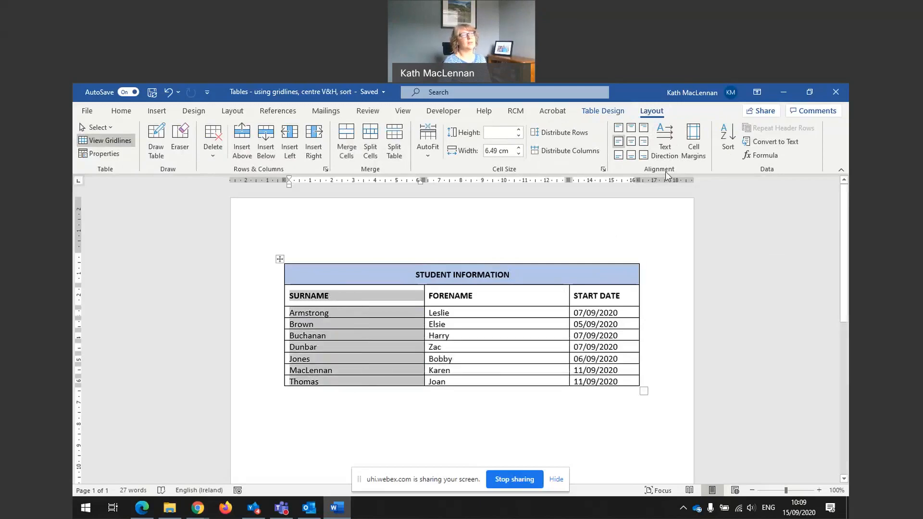
left_click(728, 139)
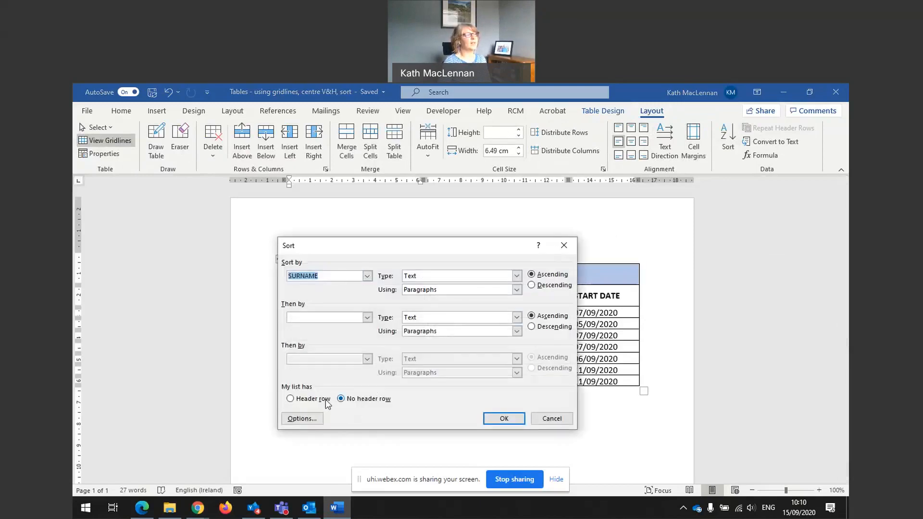
left_click(291, 399)
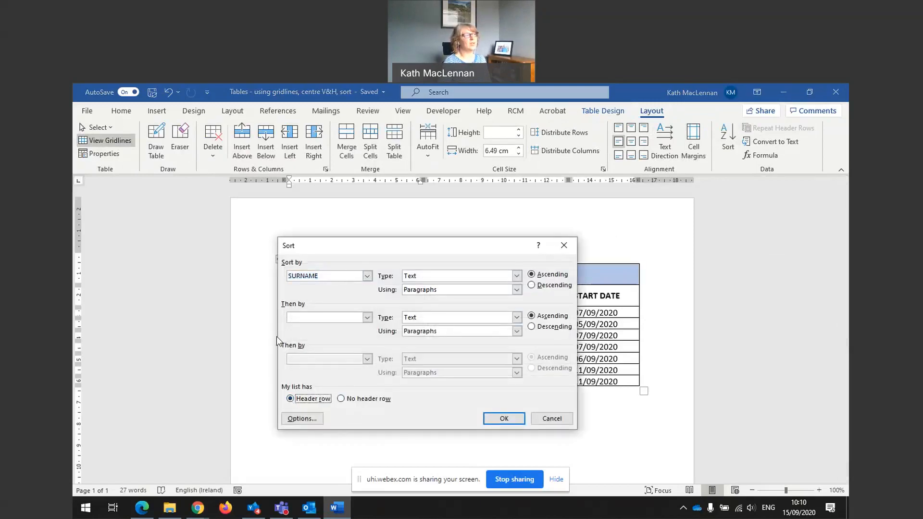
left_click(532, 285)
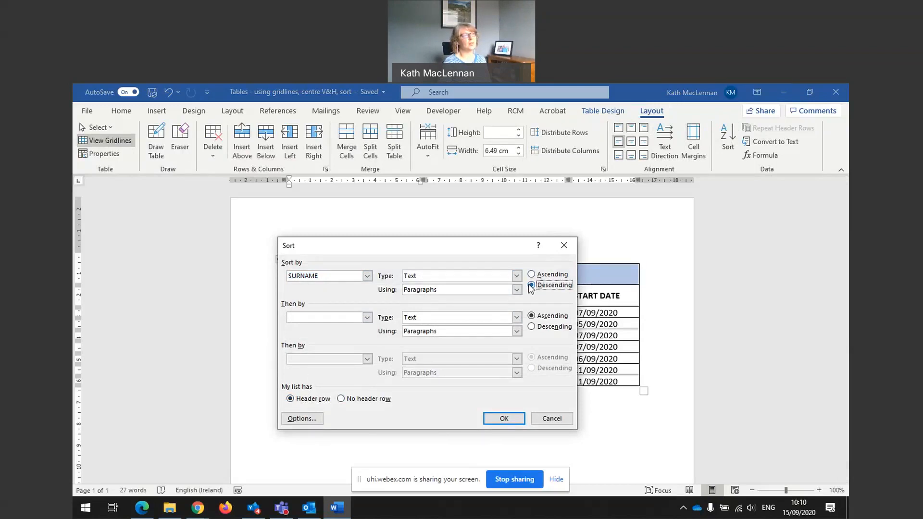
left_click(500, 420)
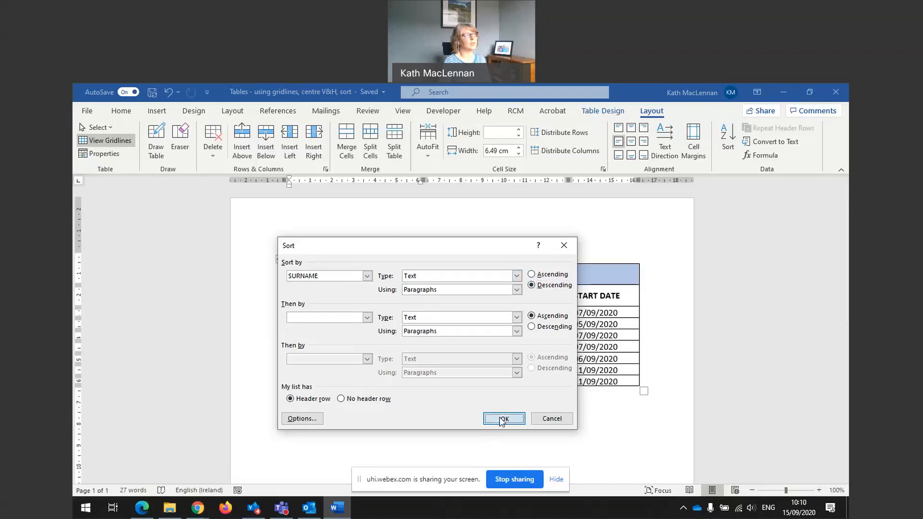
Sort the table rows by SURNAME as text in ascending order, treating the first selected row as a header row
left_click(355, 312)
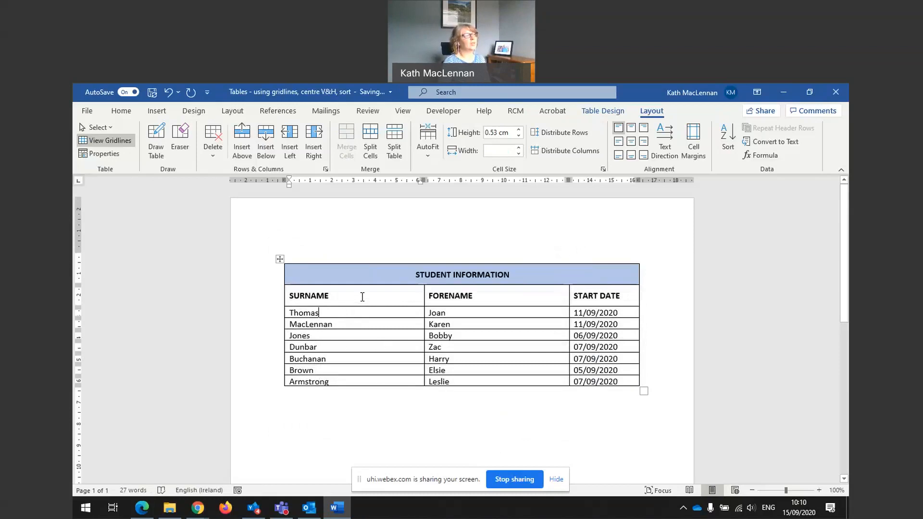
left_click_drag(362, 296, 372, 380)
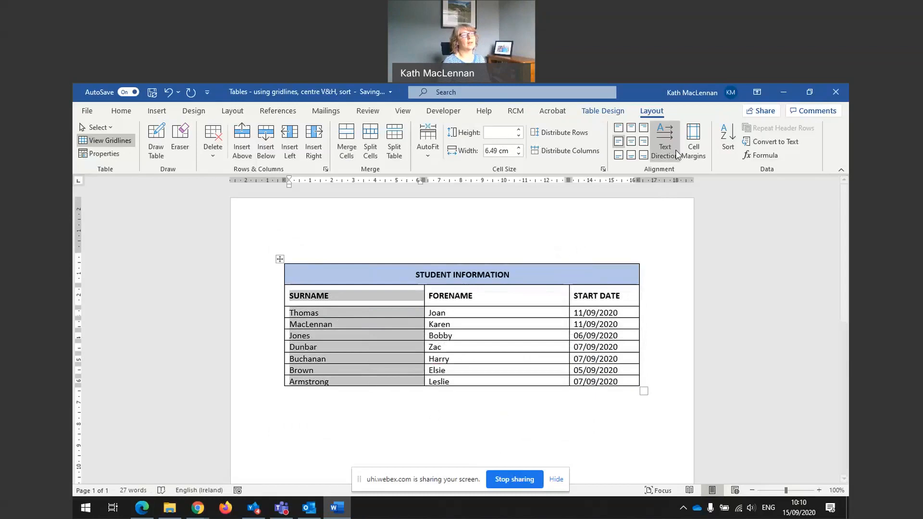
left_click(729, 137)
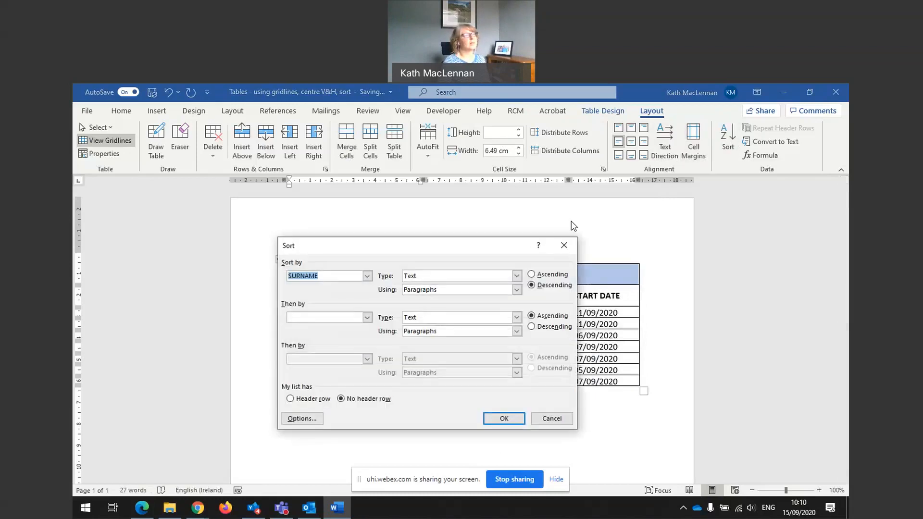
left_click(532, 275)
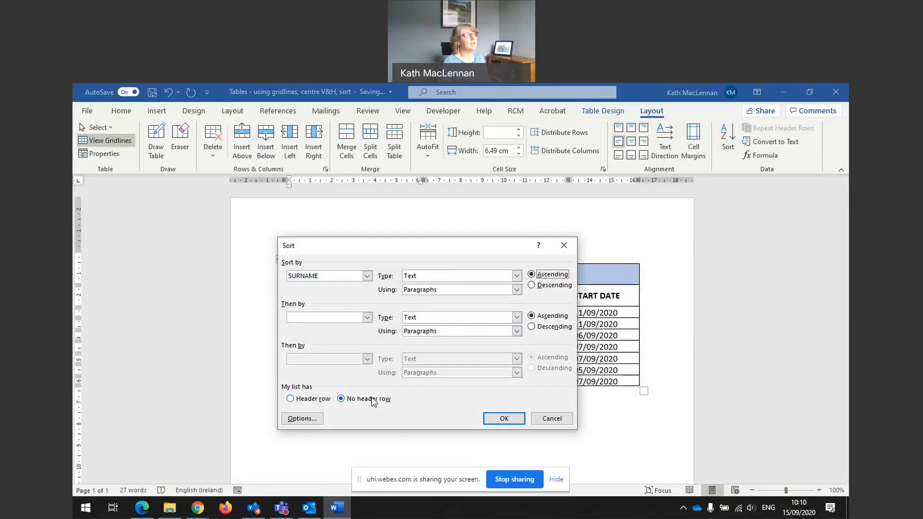
left_click(503, 419)
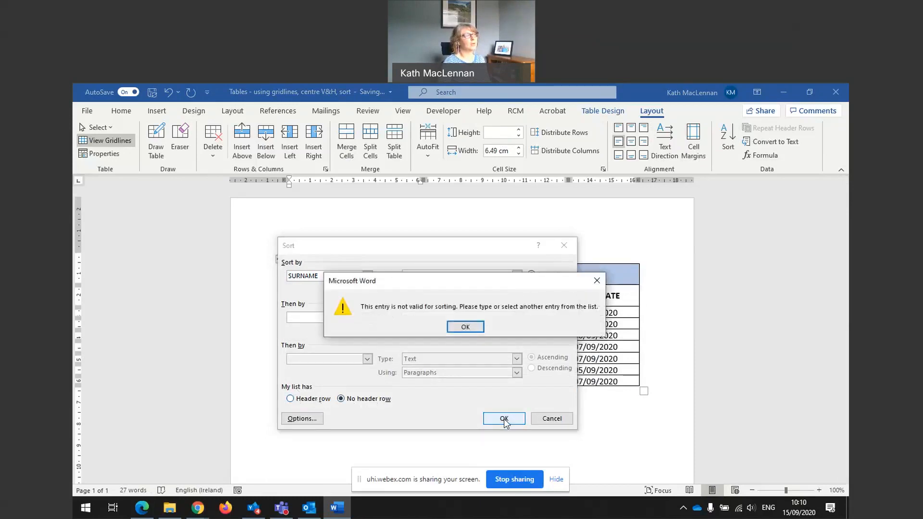
left_click(466, 327)
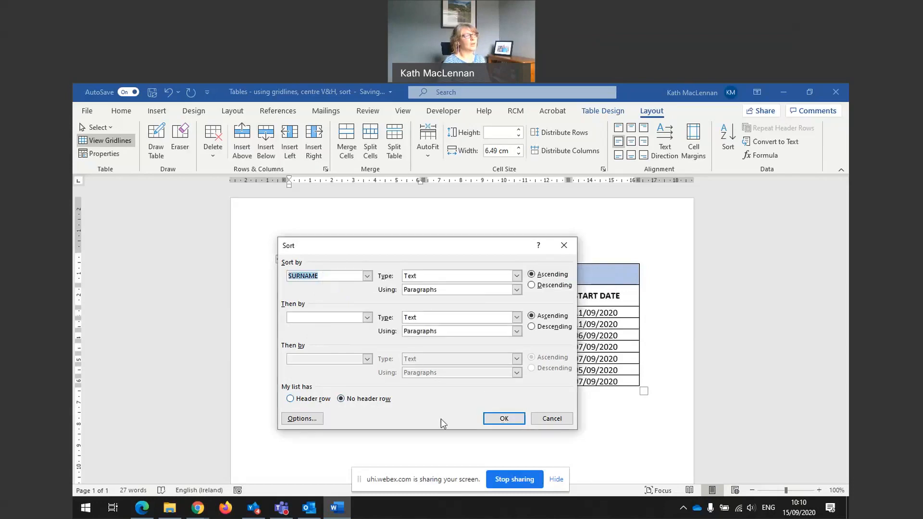
left_click(292, 399)
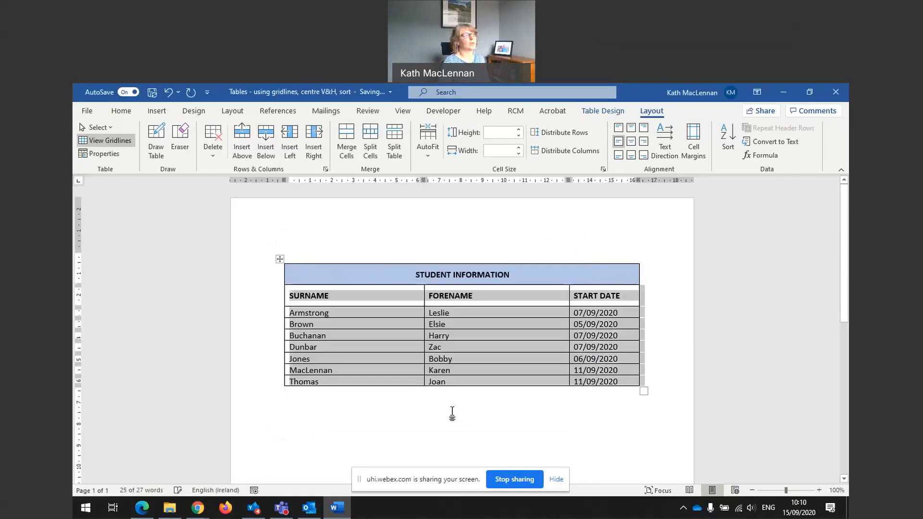
left_click(449, 412)
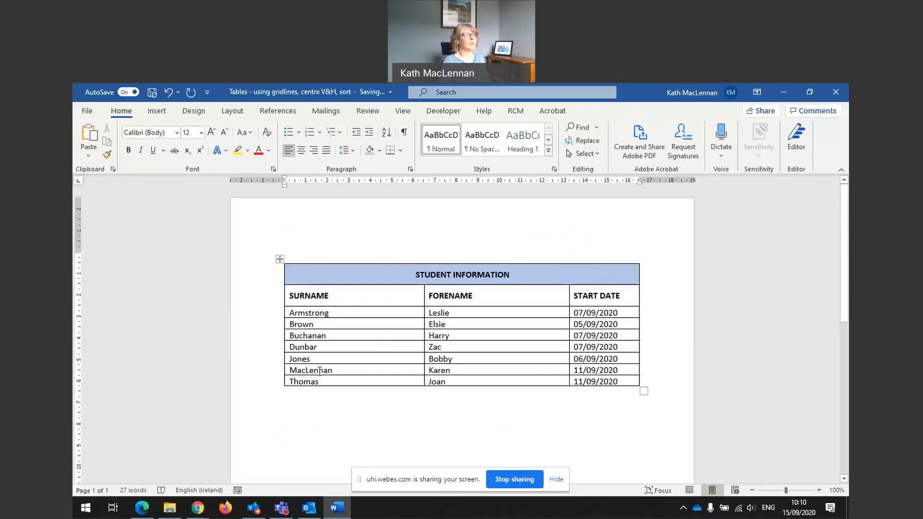
Sort the table rows by START DATE as dates in ascending order, treating the first selected row as a header row
left_click_drag(626, 302, 624, 382)
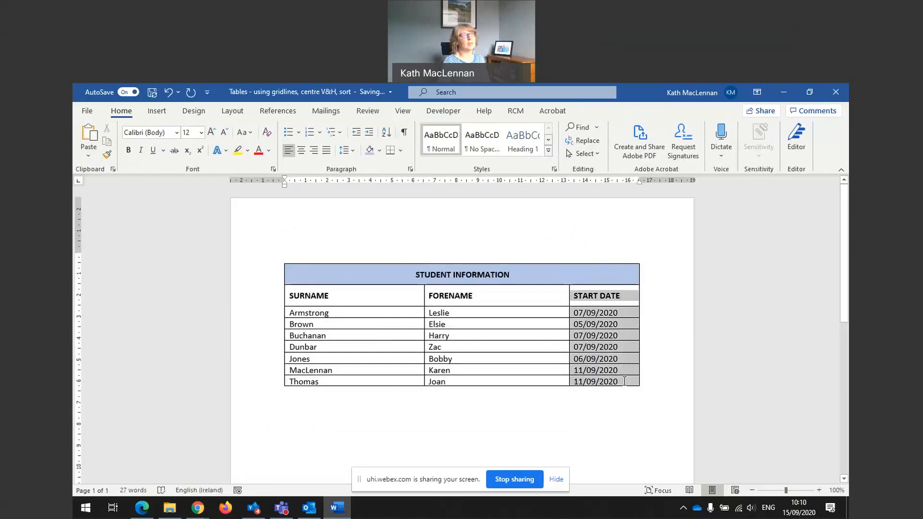
left_click(652, 111)
left_click(729, 132)
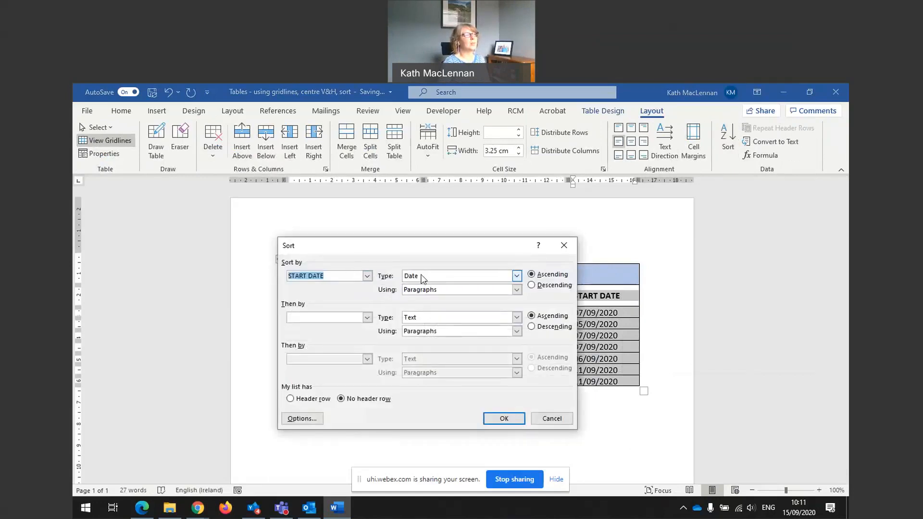
left_click(517, 277)
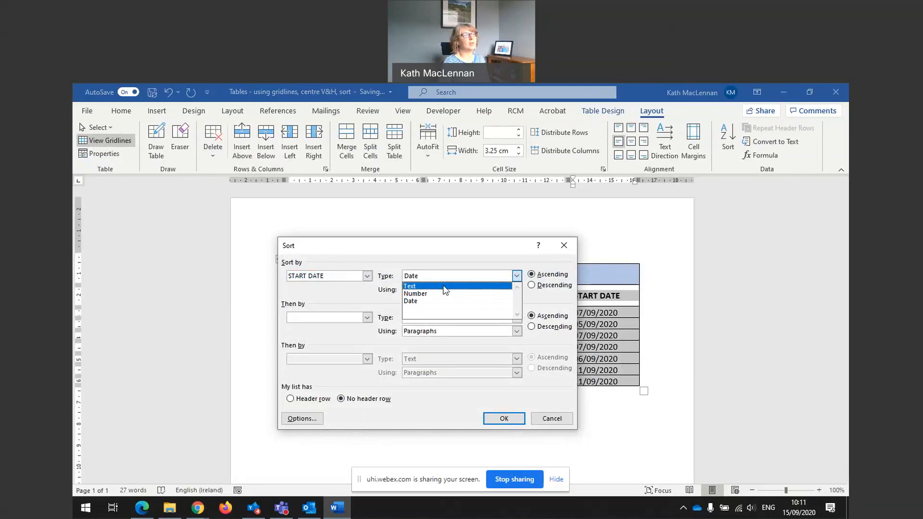
left_click(426, 301)
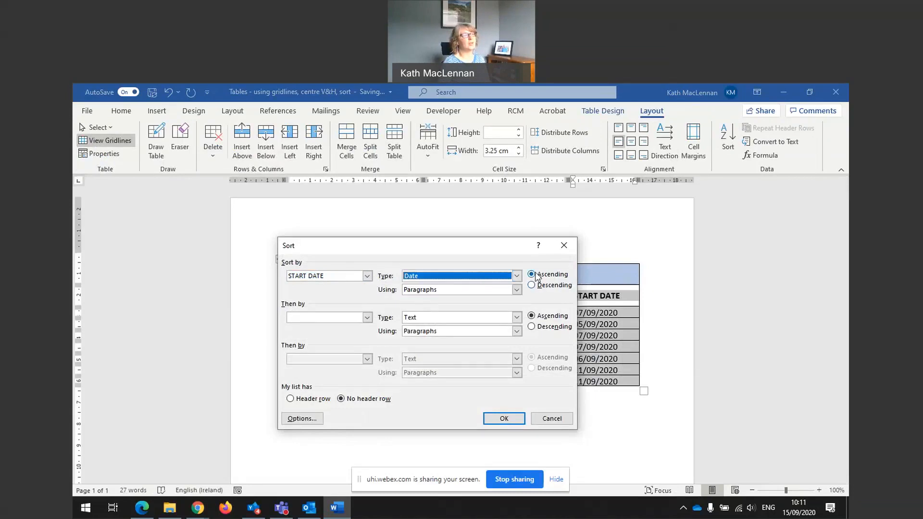
left_click(290, 399)
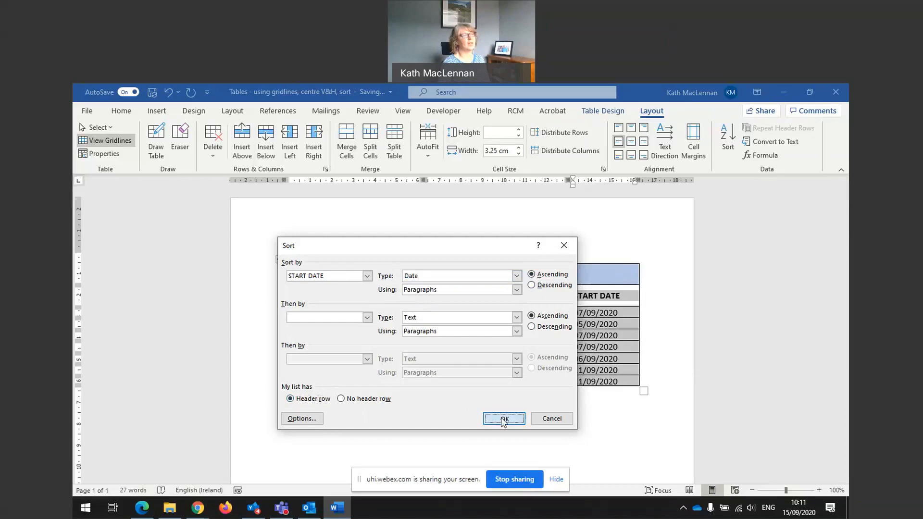
left_click(503, 418)
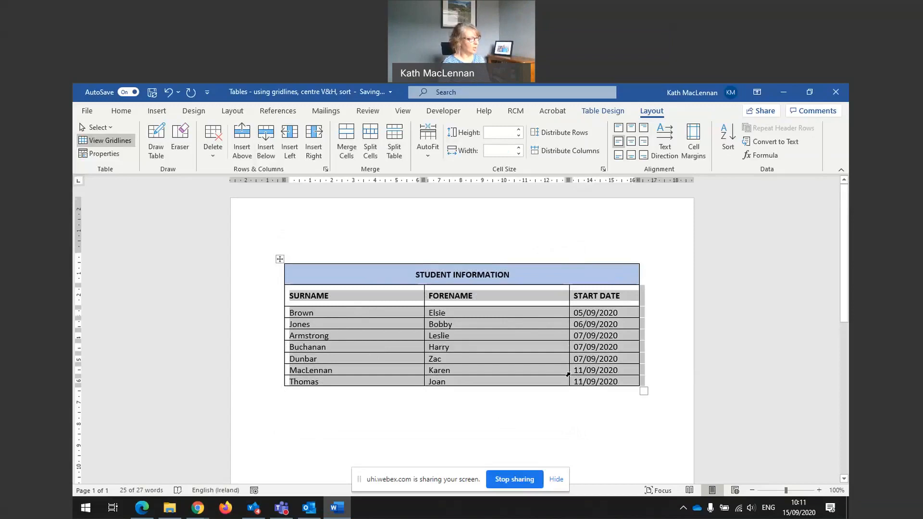
left_click(546, 378)
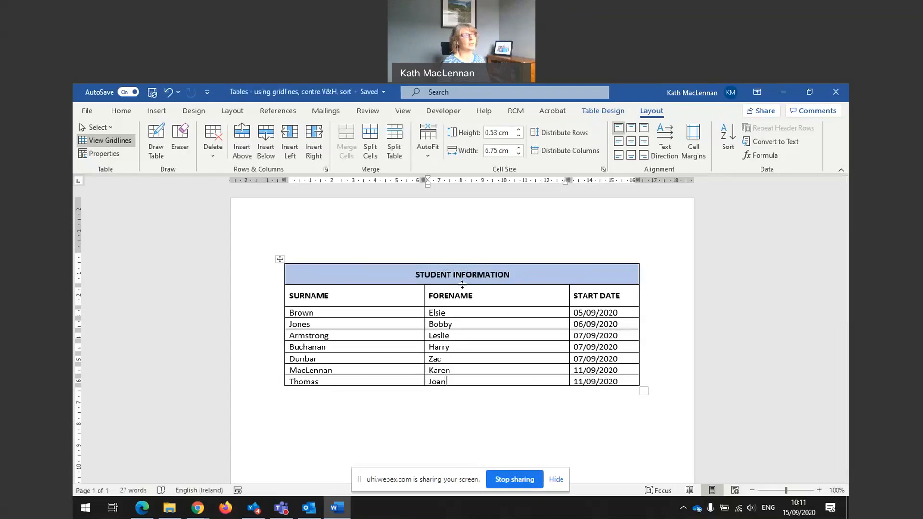
Increase the height of the STUDENT INFORMATION title row to about 1.97 cm
left_click_drag(462, 285, 463, 306)
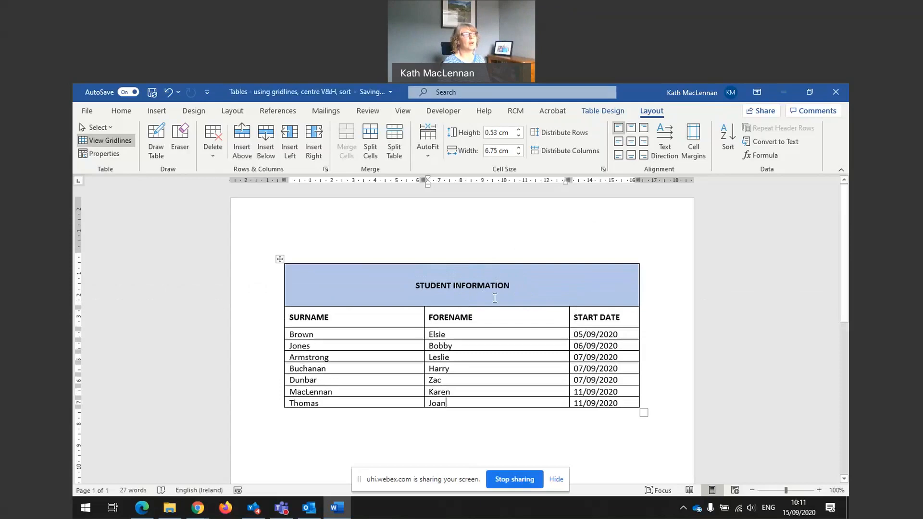
left_click(627, 129)
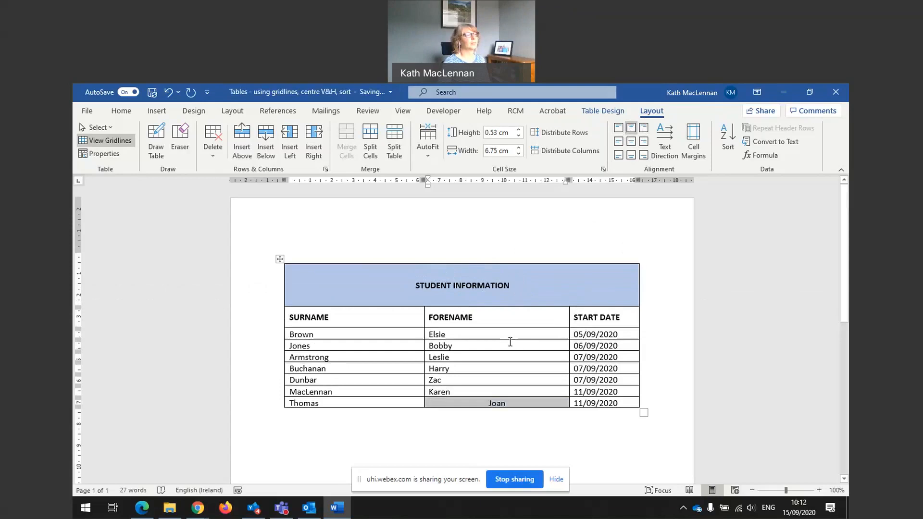
left_click(169, 93)
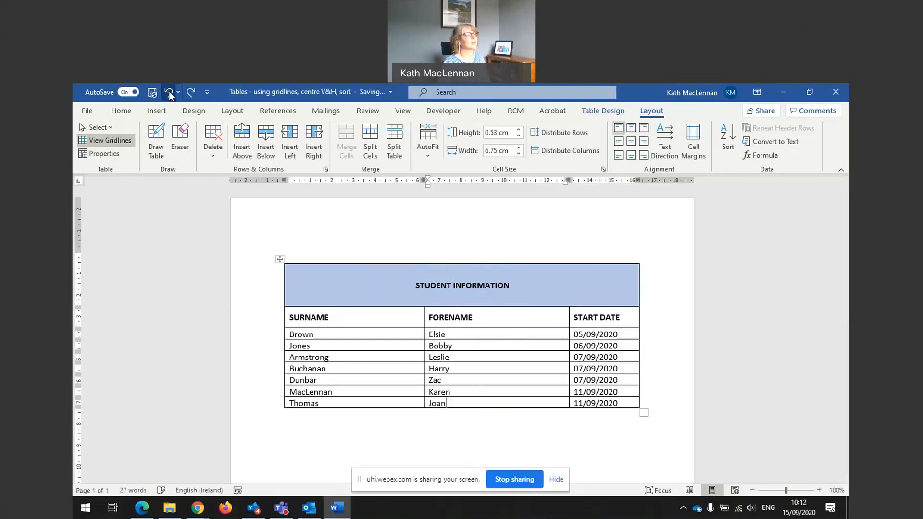
Try top-centre and bottom-centre alignment on the STUDENT INFORMATION title, and return it to fully centred alignment
left_click(449, 287)
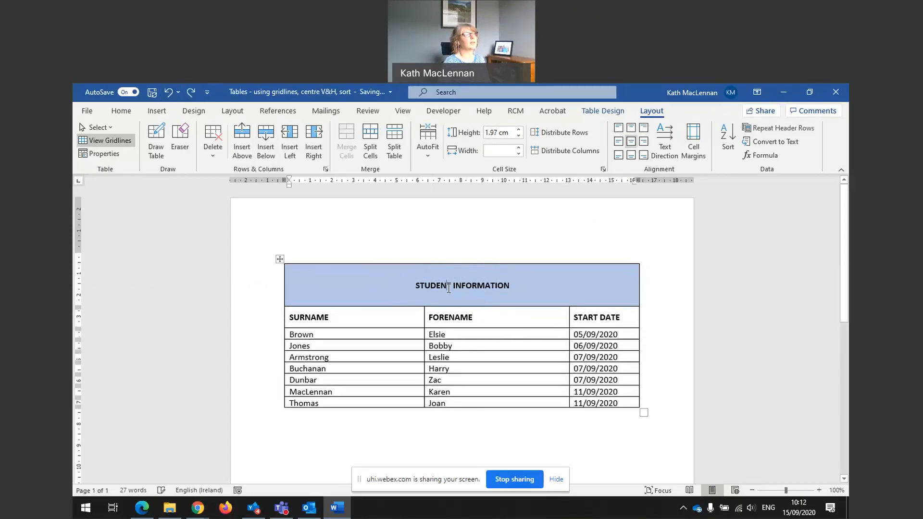
left_click(632, 130)
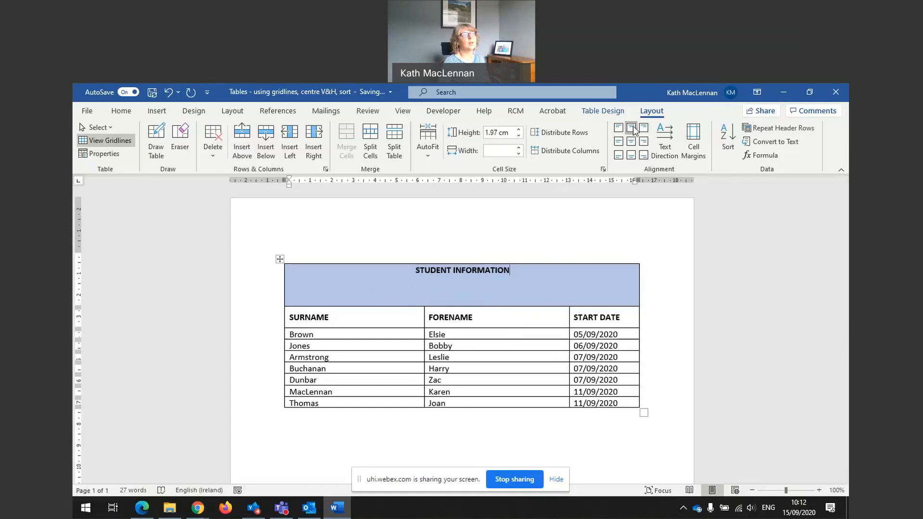
left_click(631, 155)
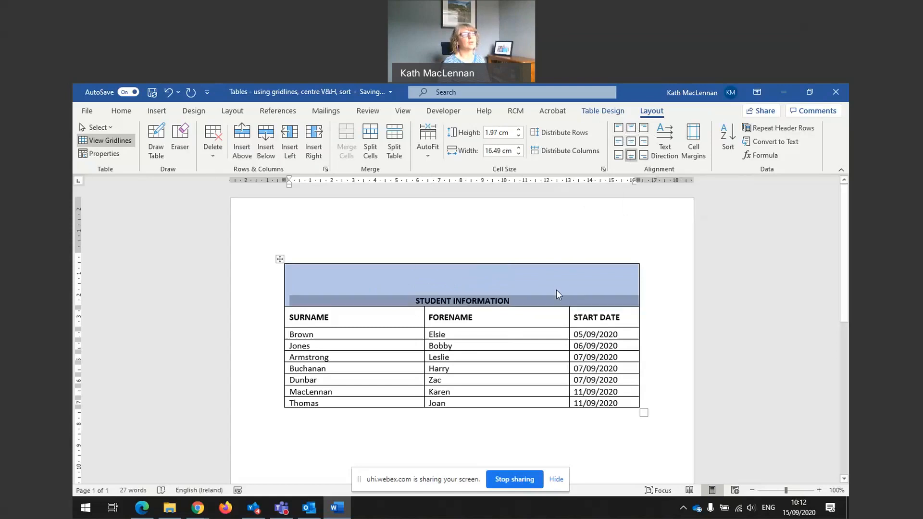
left_click(632, 141)
left_click(548, 276)
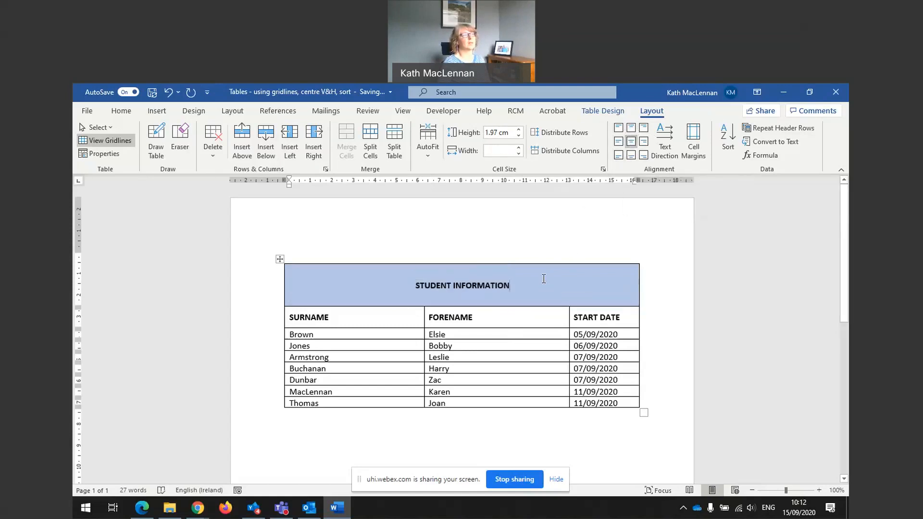
Try centre-right and fully centred alignment on the column heading row, and return it to centre-left alignment
left_click_drag(380, 317, 583, 313)
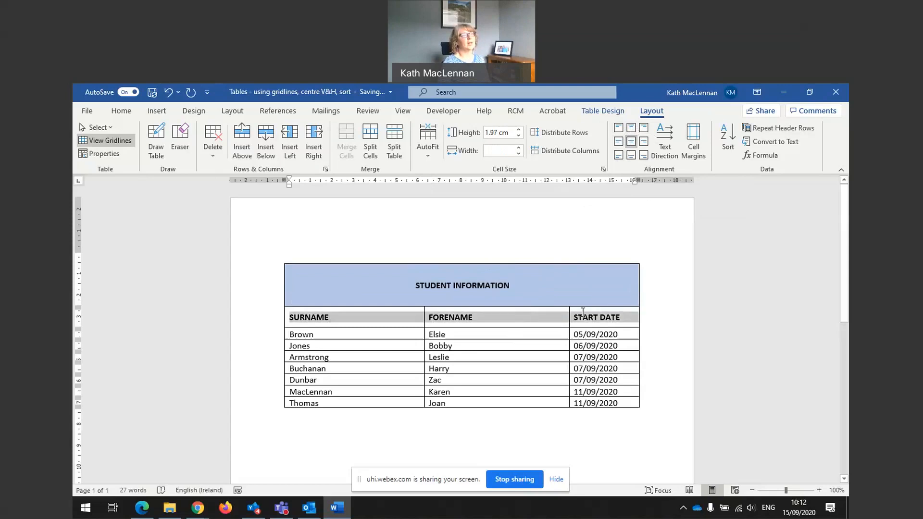
left_click(645, 142)
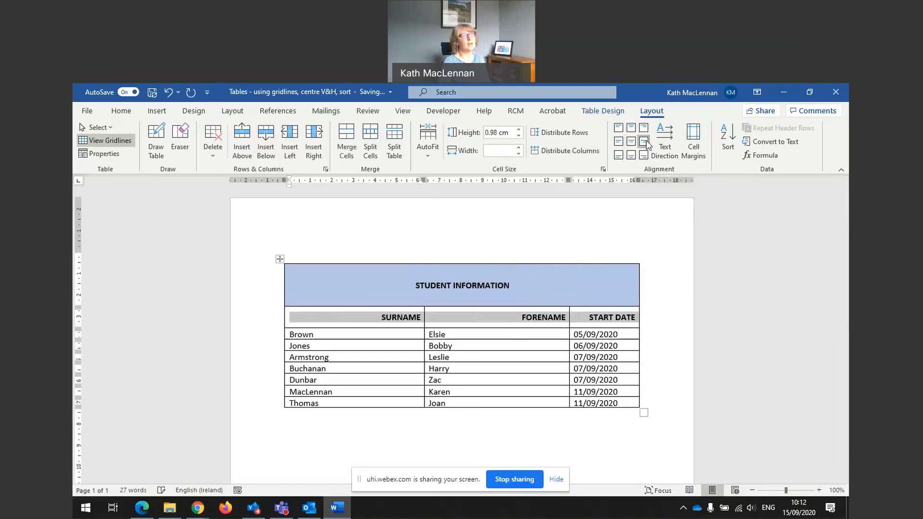
left_click(633, 144)
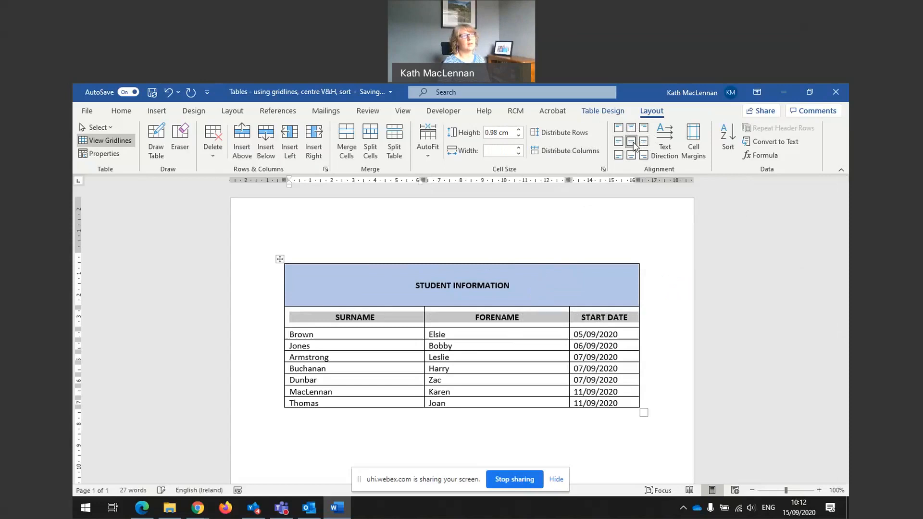
left_click(618, 143)
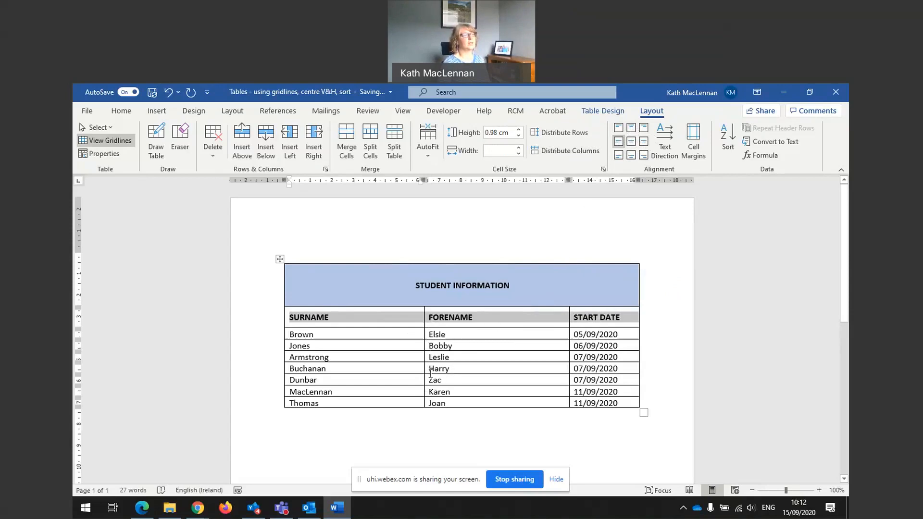
left_click(476, 337)
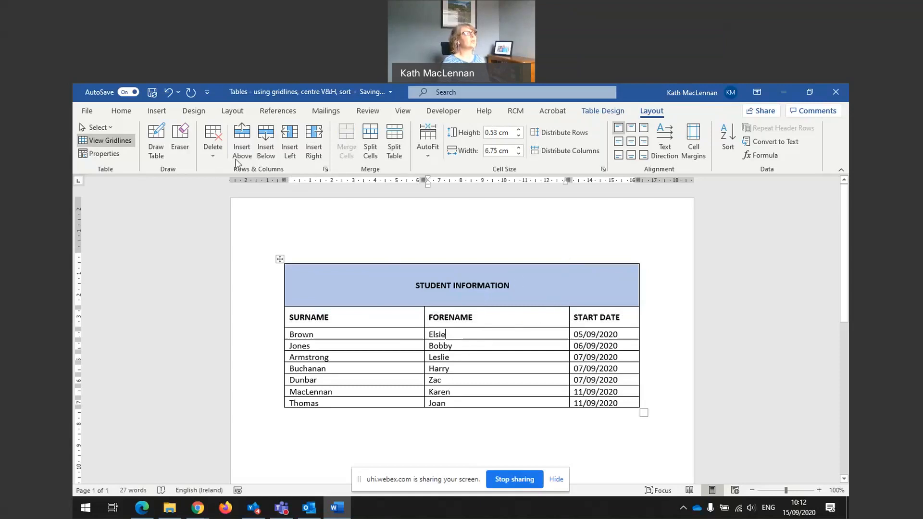
Set the page's vertical alignment to Center for the whole document
left_click(117, 114)
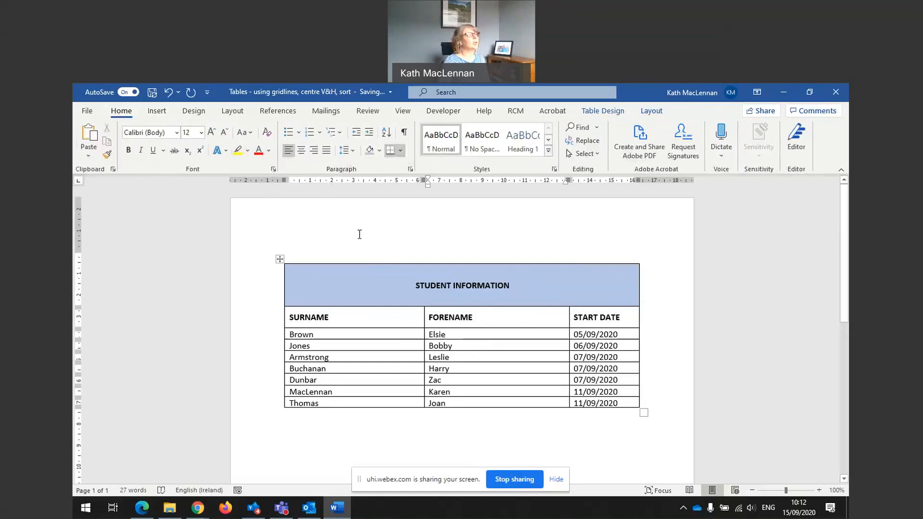
left_click(233, 113)
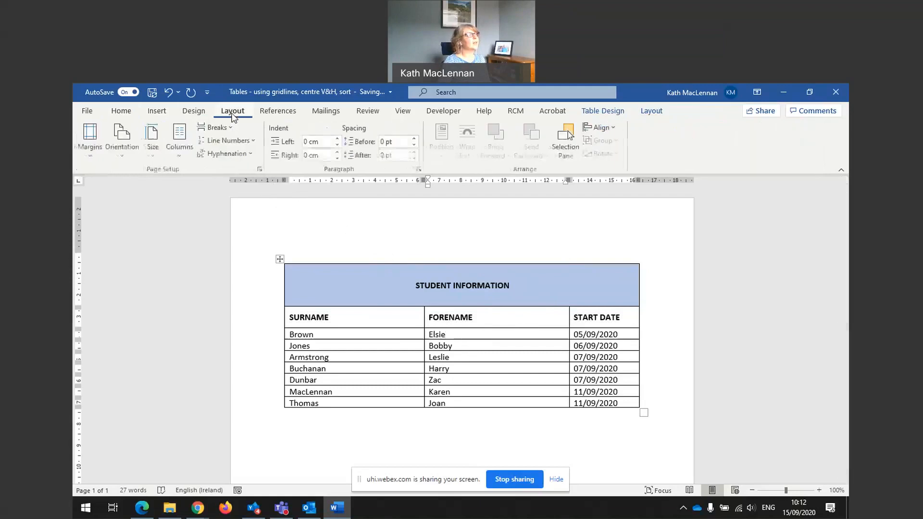
left_click(260, 170)
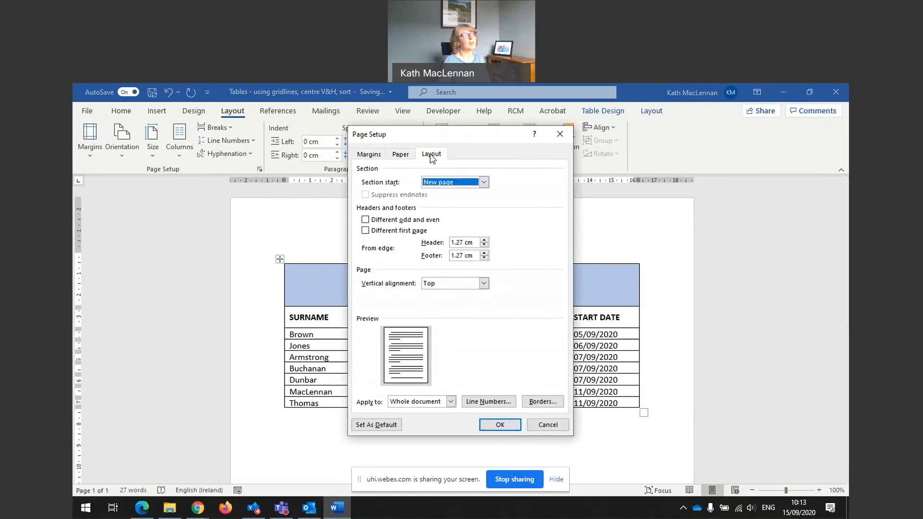
left_click(484, 284)
left_click(460, 296)
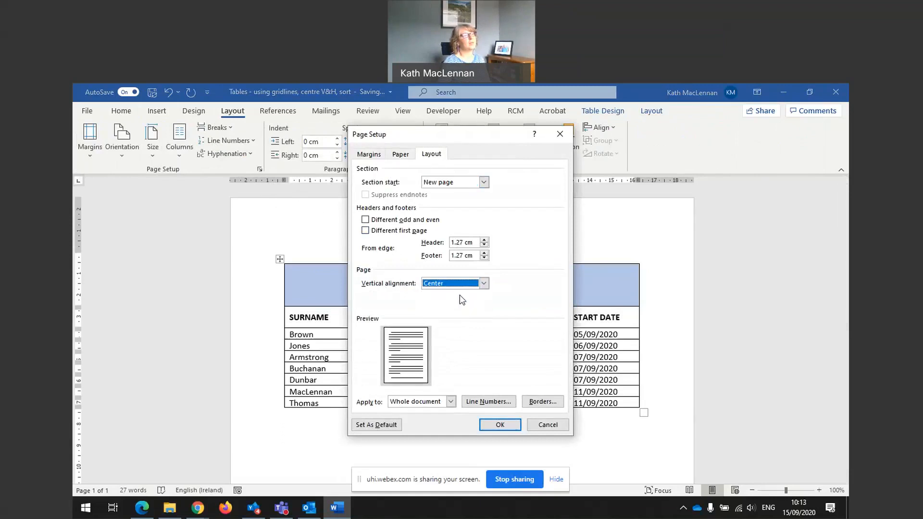
left_click(504, 426)
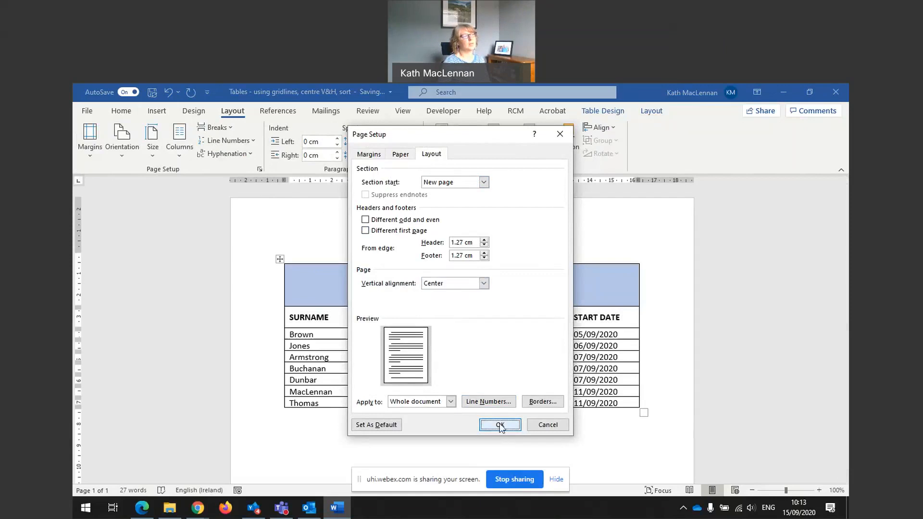
left_click(501, 425)
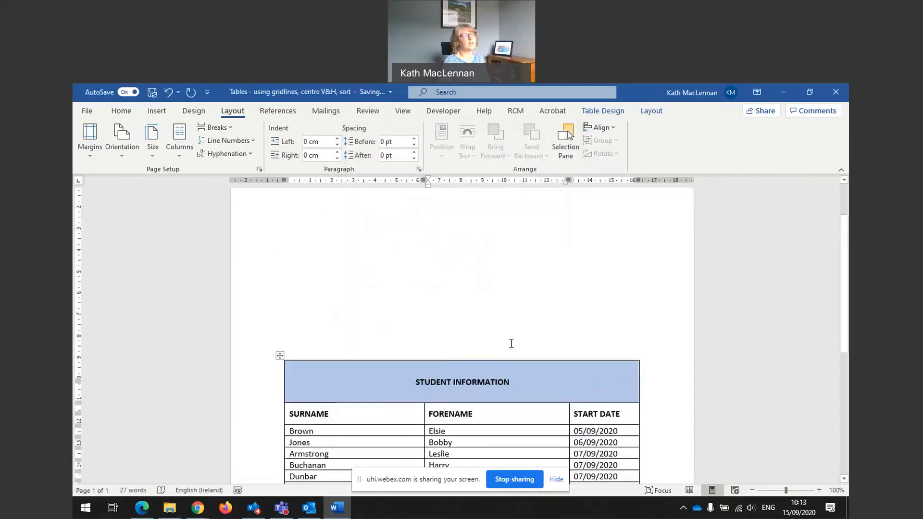
scroll(474, 256, "down", 3)
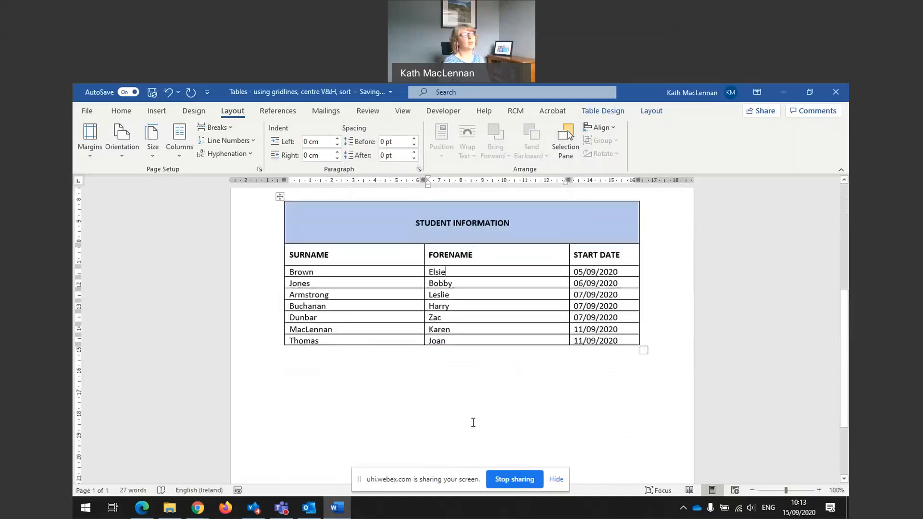
Check the table's placement on the page in the print preview and return to the document
left_click(86, 112)
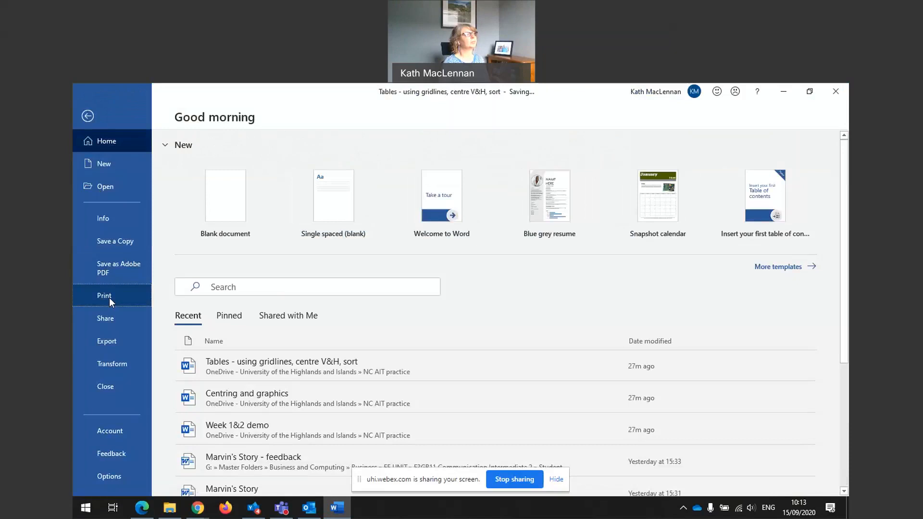
left_click(112, 292)
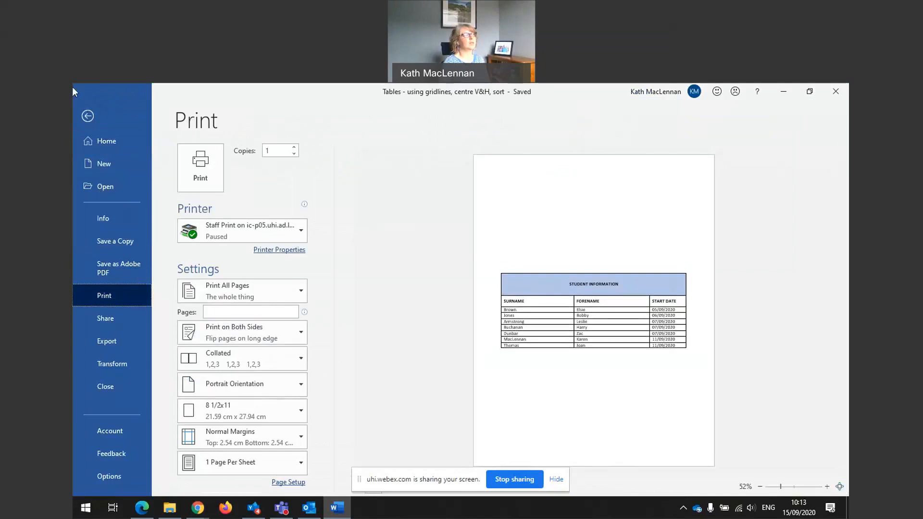
left_click(88, 117)
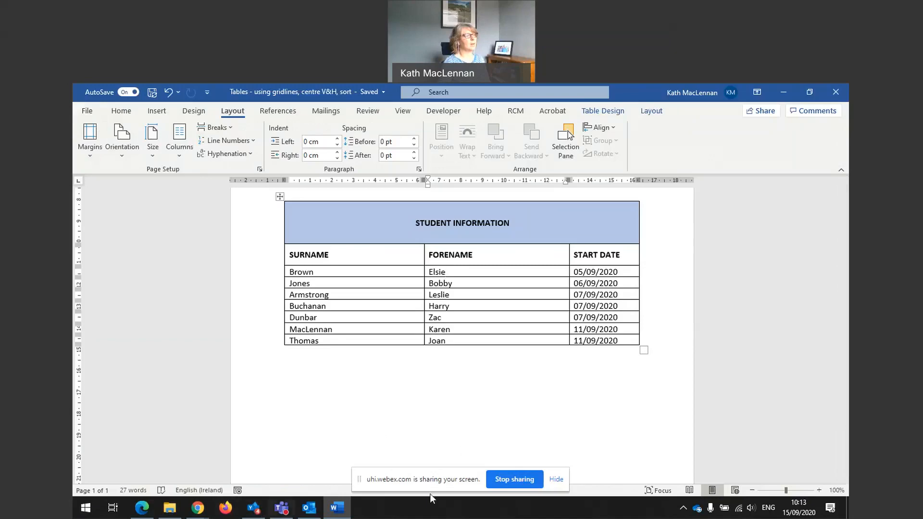
left_click(504, 478)
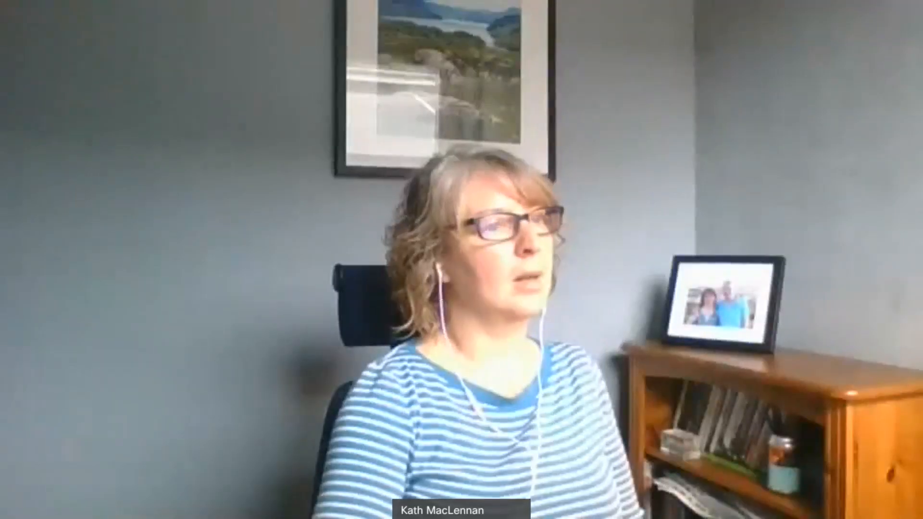